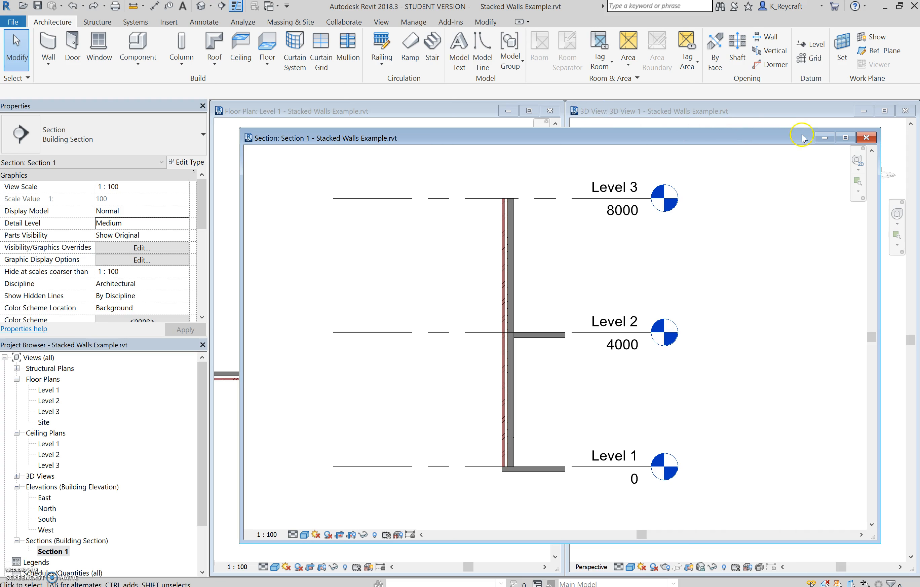
Minimize the Section 1 view and activate the Level 1 floor plan beside the 3D view.
click(825, 138)
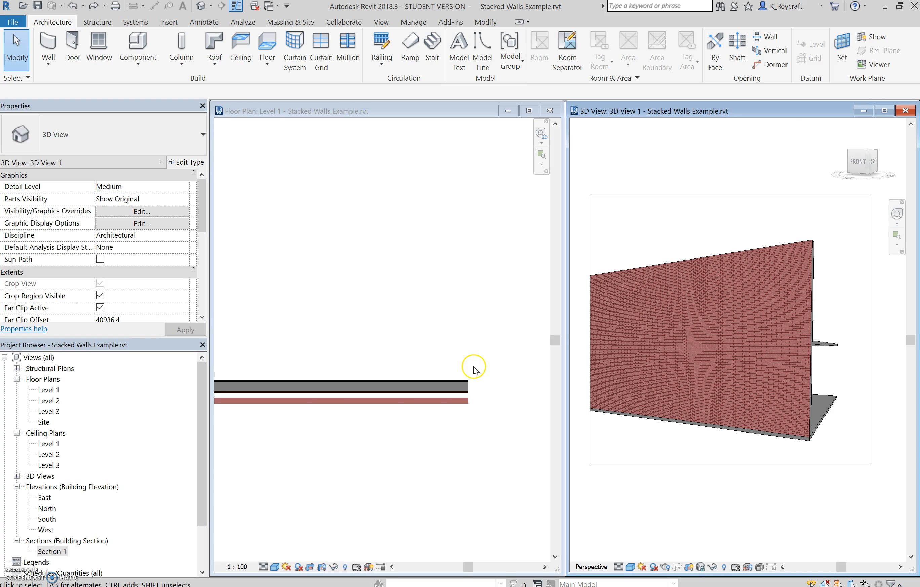
click(490, 329)
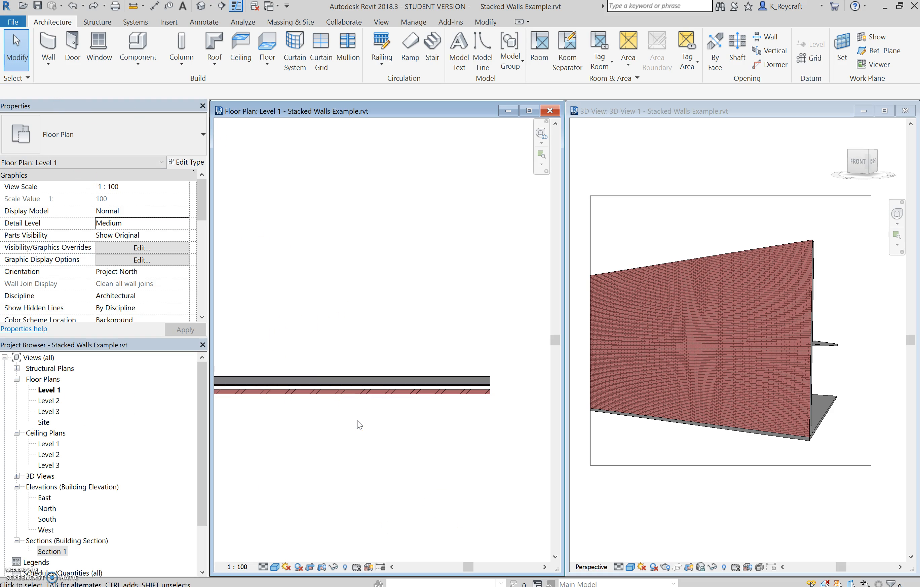
click(376, 392)
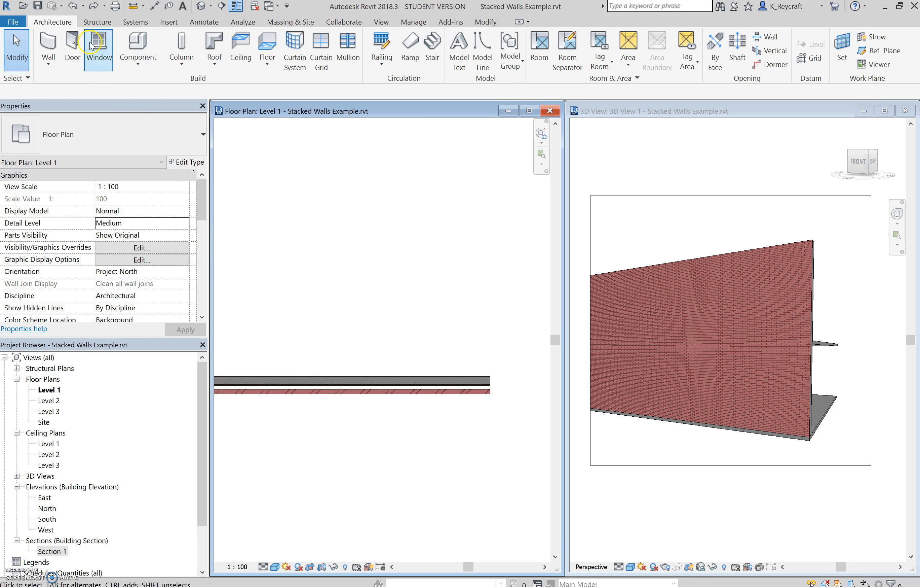
Embed a Storefront curtain wall about 2300 mm long in the brick wall, running from Level 1 up to Level 3.
click(47, 46)
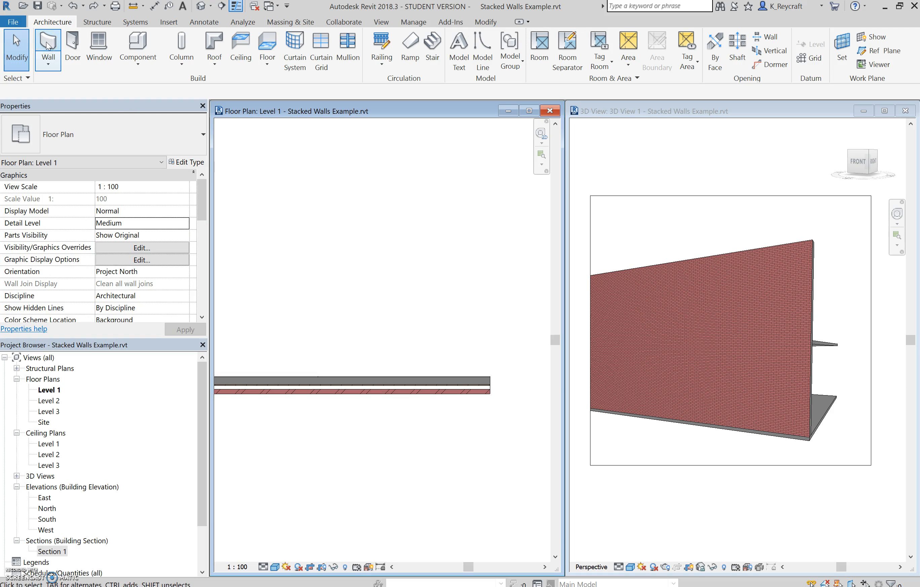
click(122, 146)
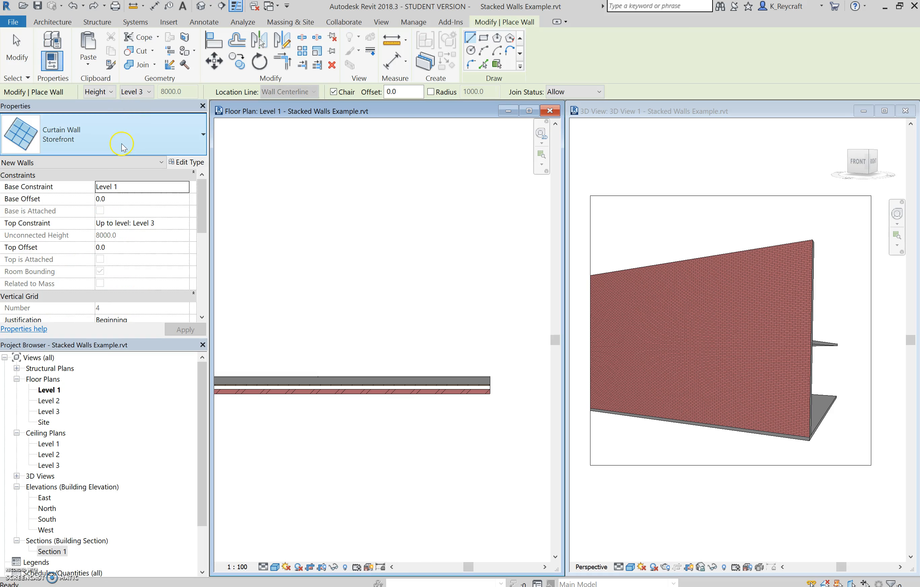
click(100, 140)
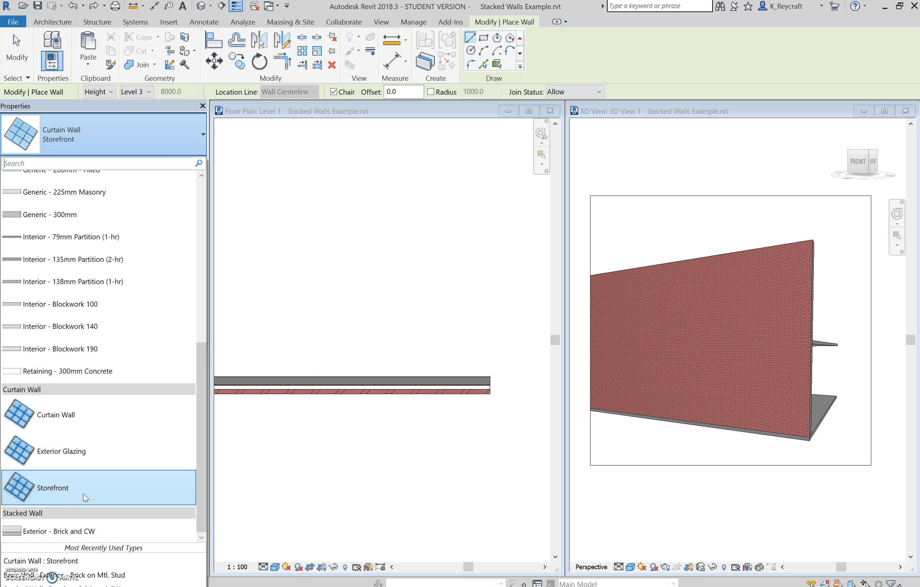
click(85, 497)
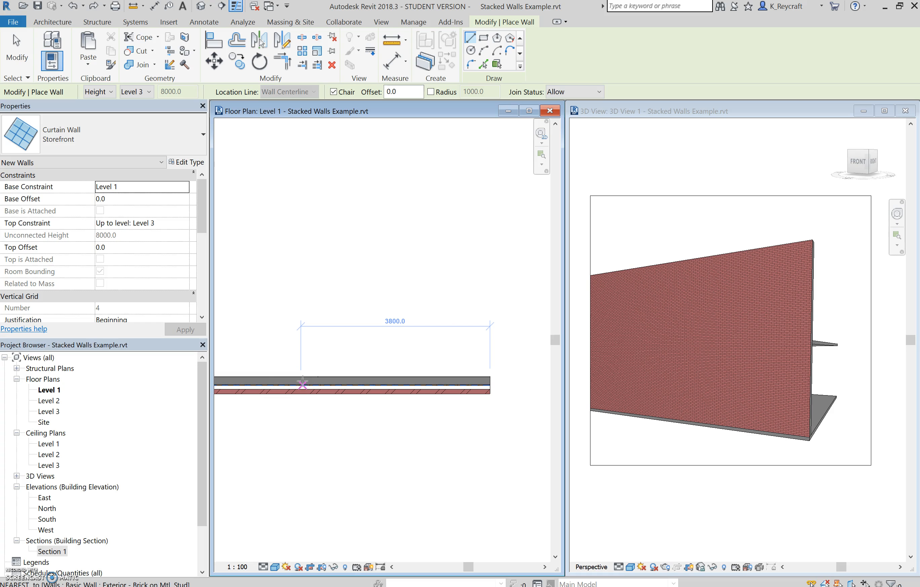
click(303, 384)
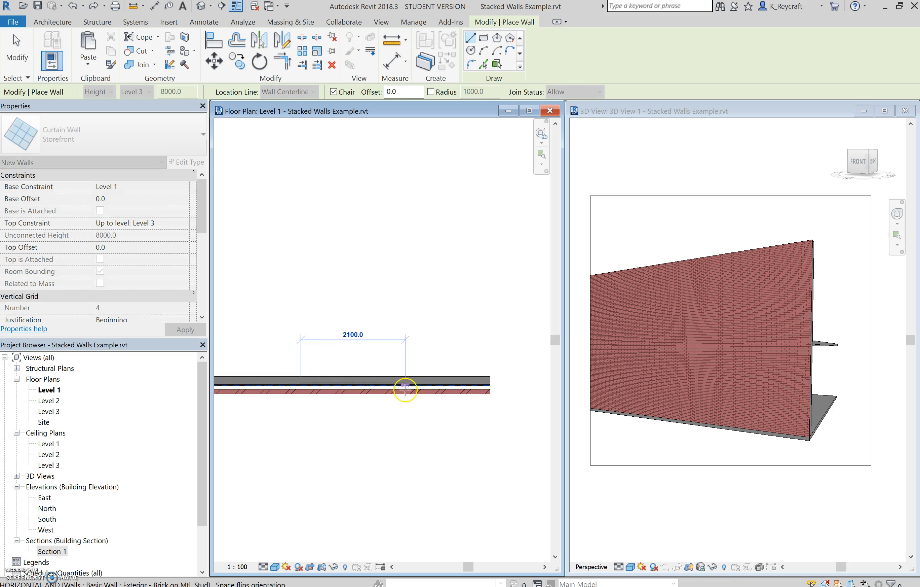
click(415, 384)
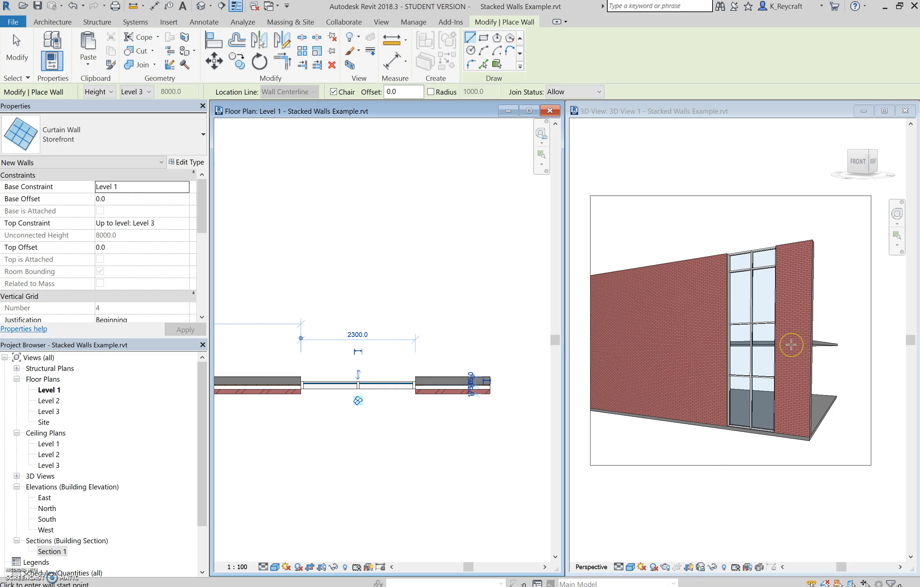
scroll(729, 350, up, 5)
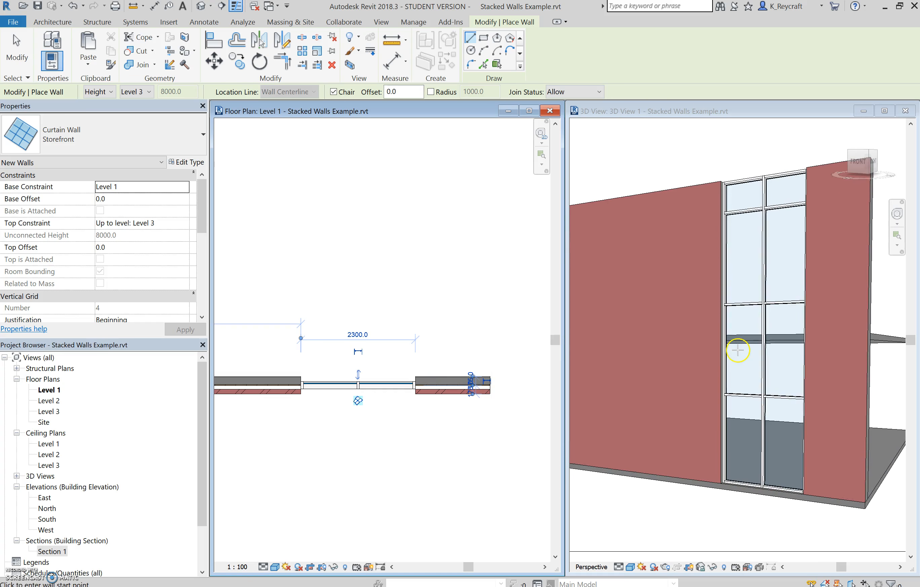
scroll(685, 307, down, 4)
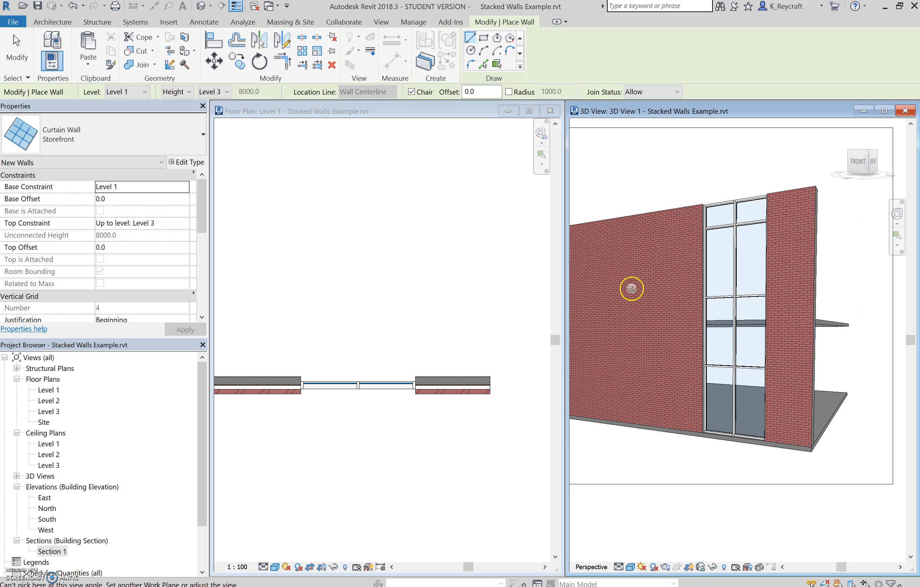
click(426, 269)
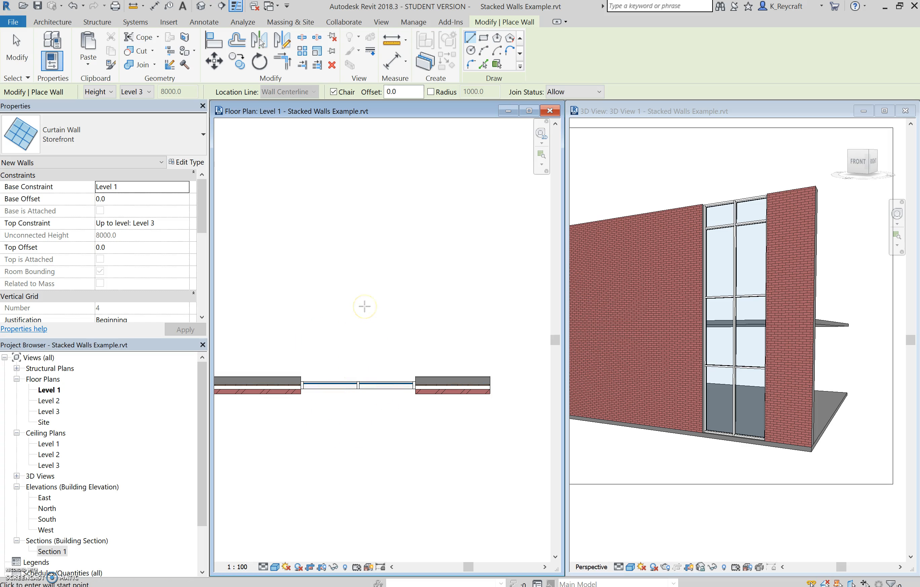
key(Escape)
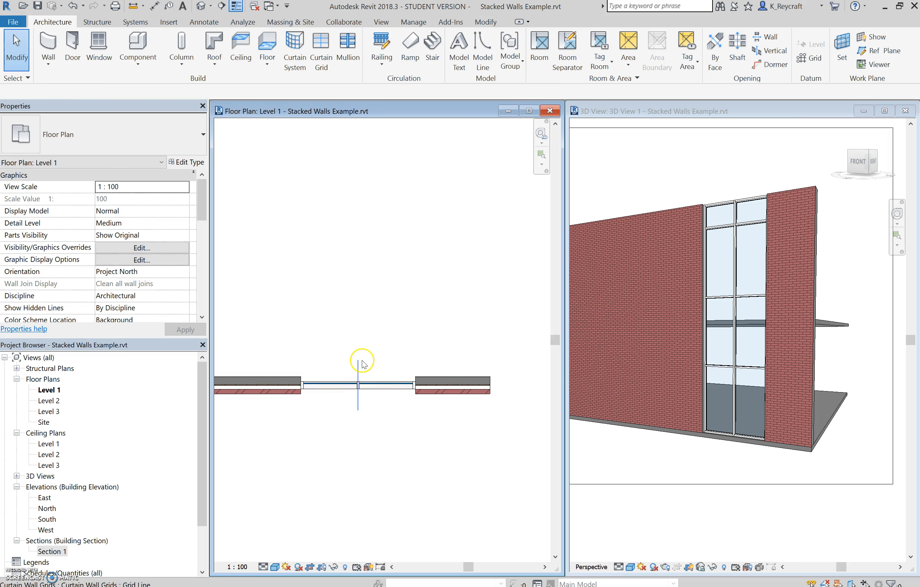
Stretch both ends of the curtain wall along the brick wall to a length of about 3600 mm.
click(347, 391)
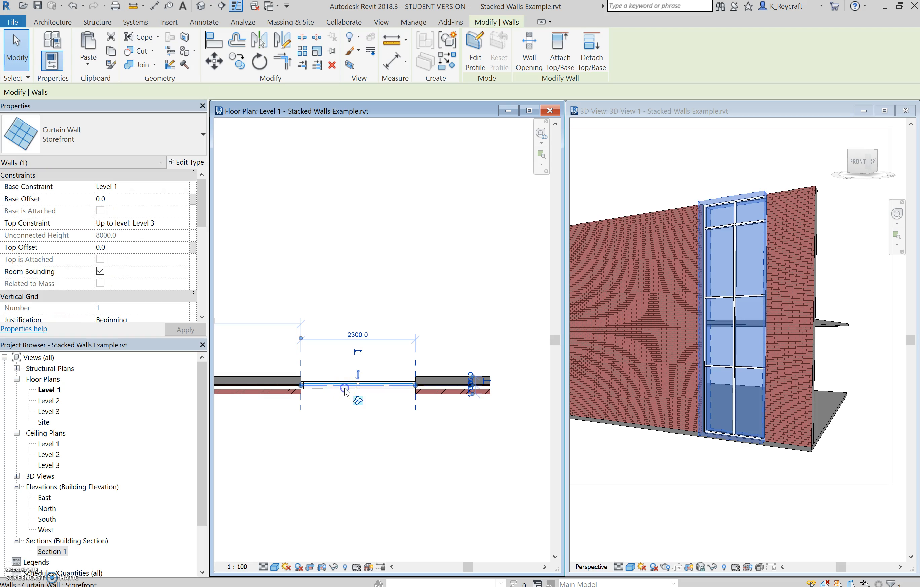
click(430, 393)
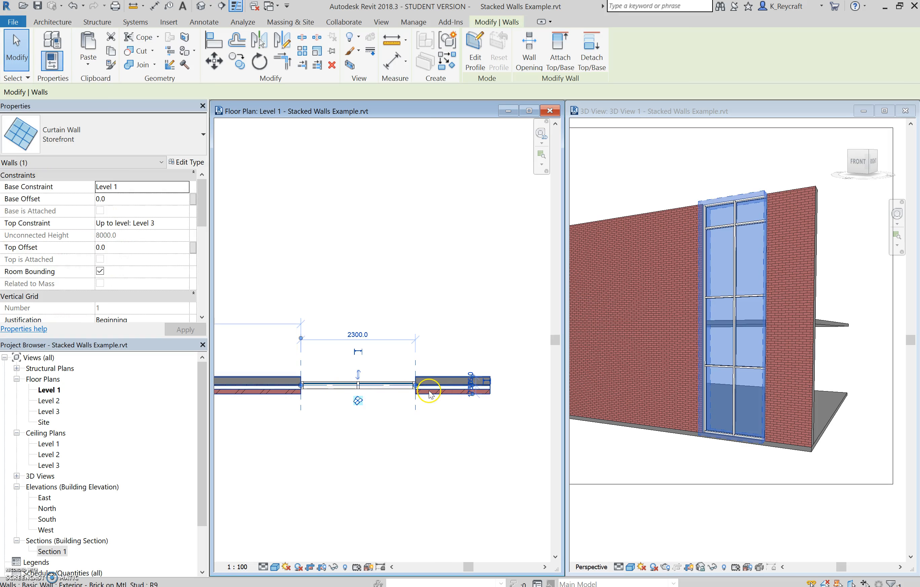
drag(300, 385, 266, 384)
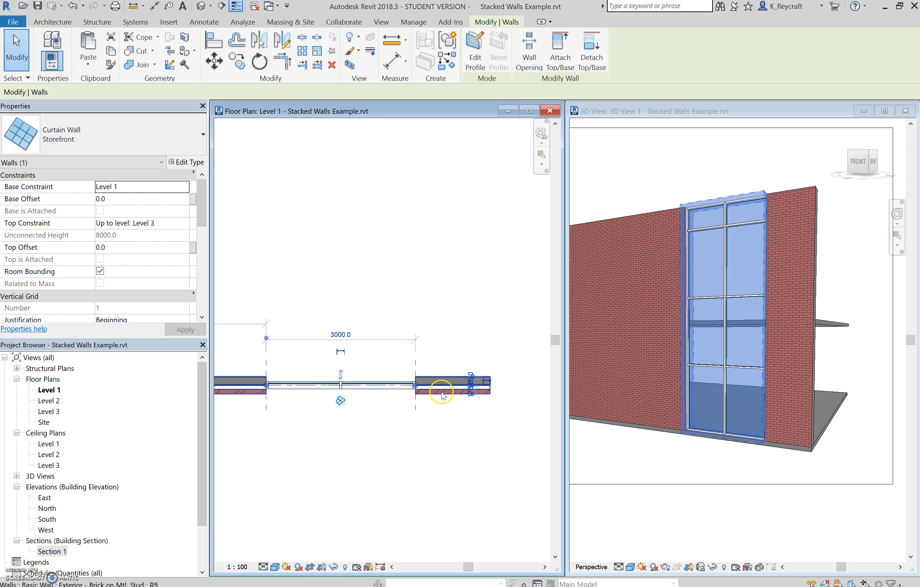
drag(415, 385, 446, 387)
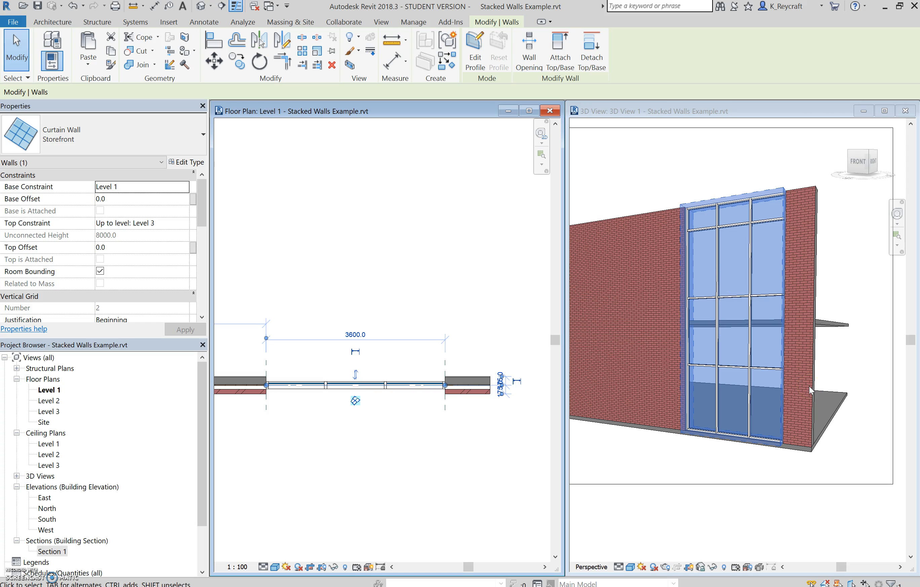
Lower the curtain wall's top edge in the 3D view and set its top offset to -1500.
click(764, 158)
click(653, 209)
click(741, 270)
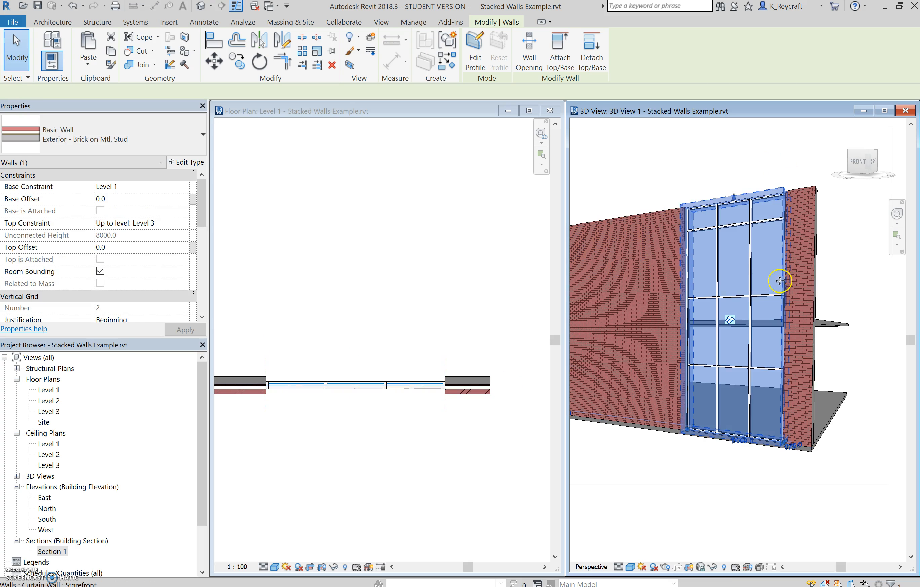
drag(735, 198, 735, 230)
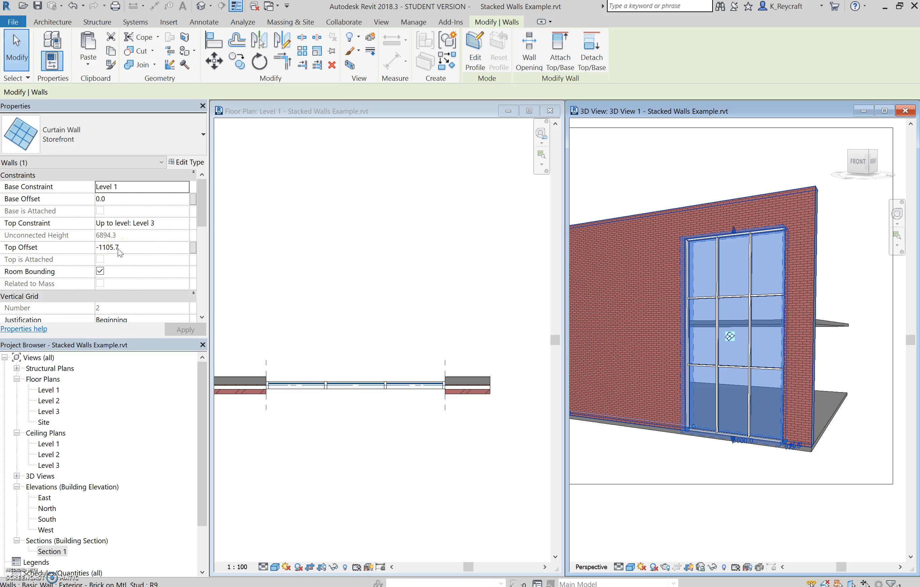
click(163, 250)
click(124, 248)
double_click(116, 248)
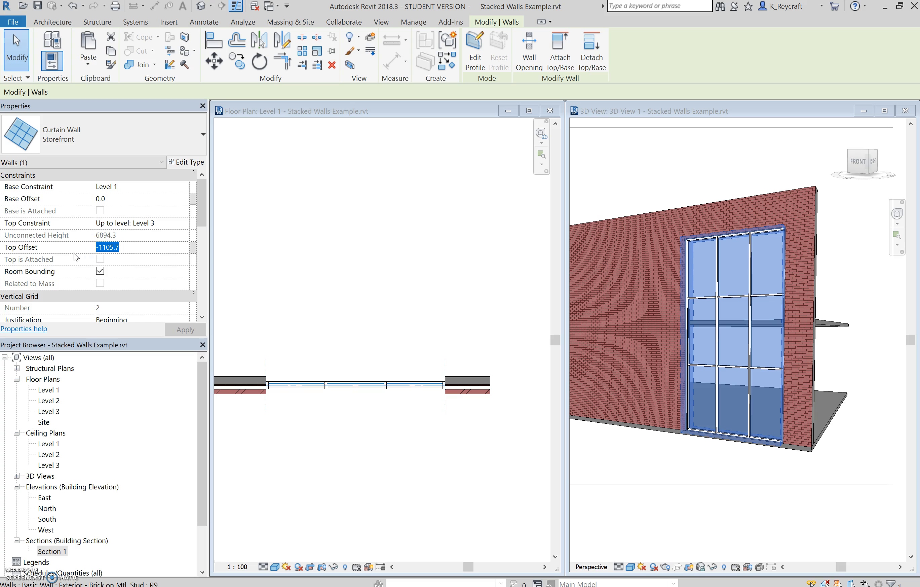
text(-1)
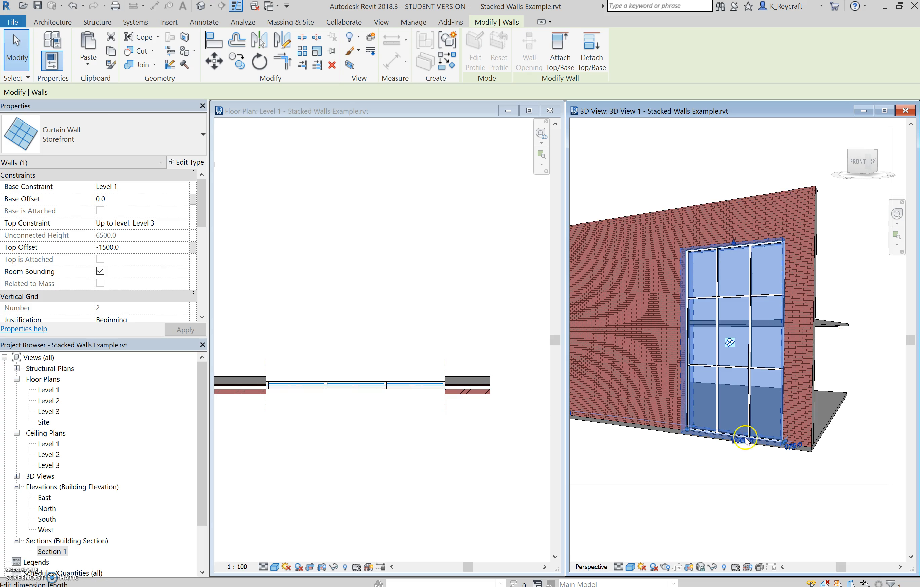
Raise the bottom of the curtain wall by setting its base offset to 1500.
scroll(740, 436, up, 4)
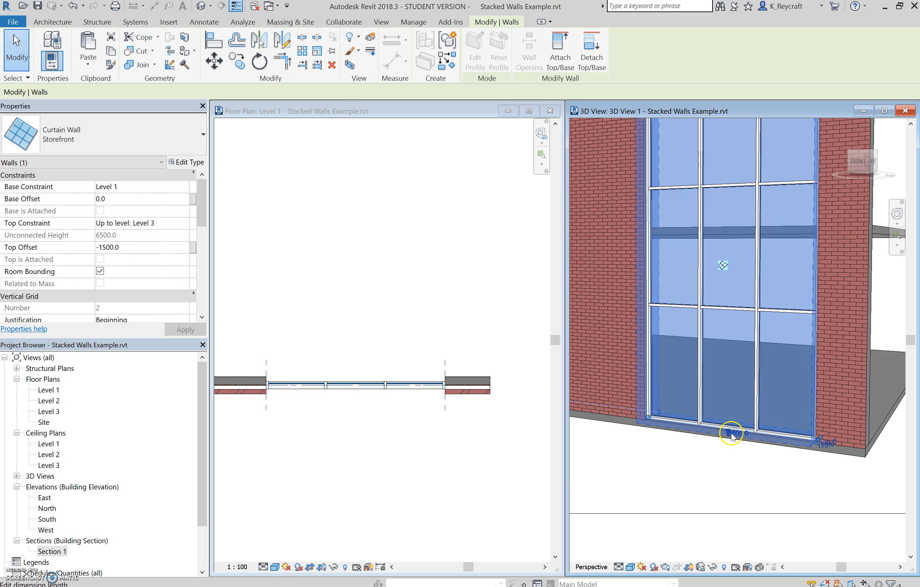
scroll(730, 434, up, 3)
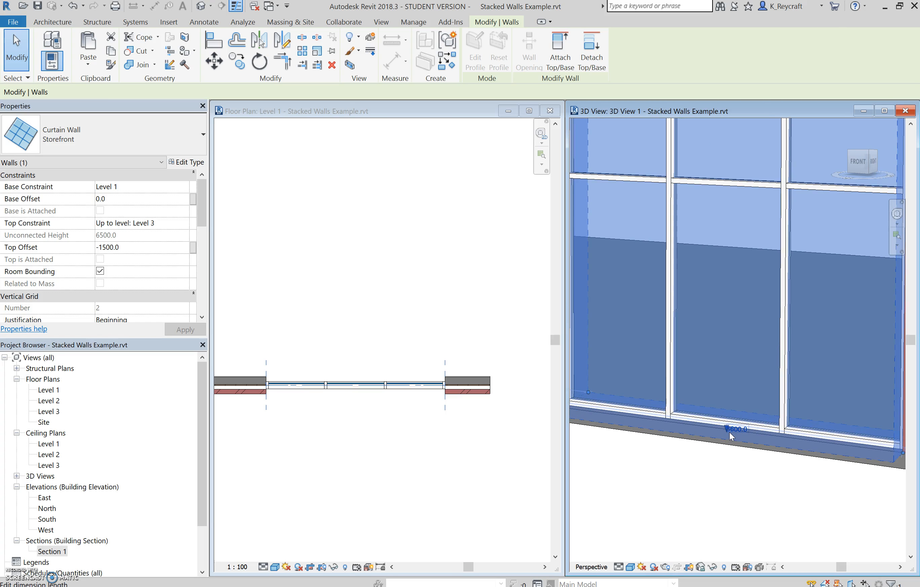
scroll(731, 432, down, 6)
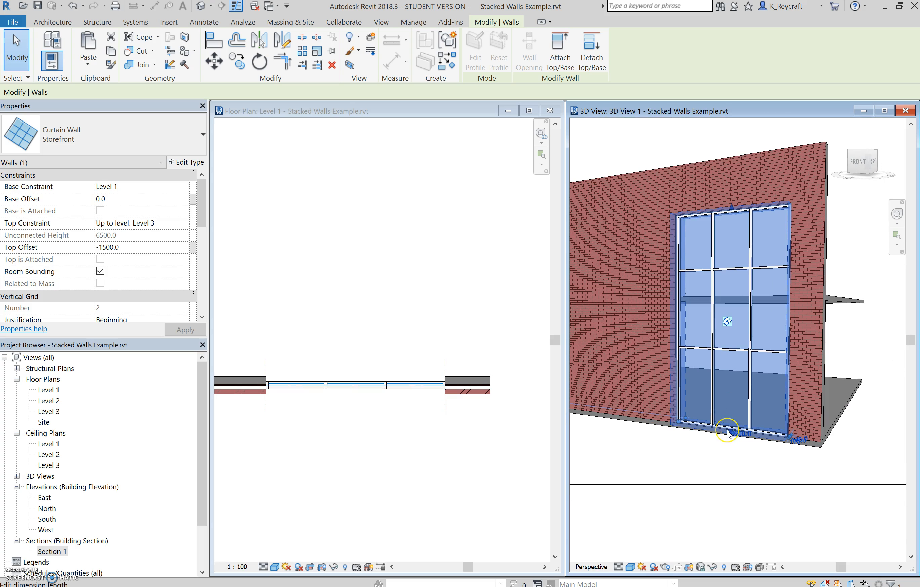
click(723, 386)
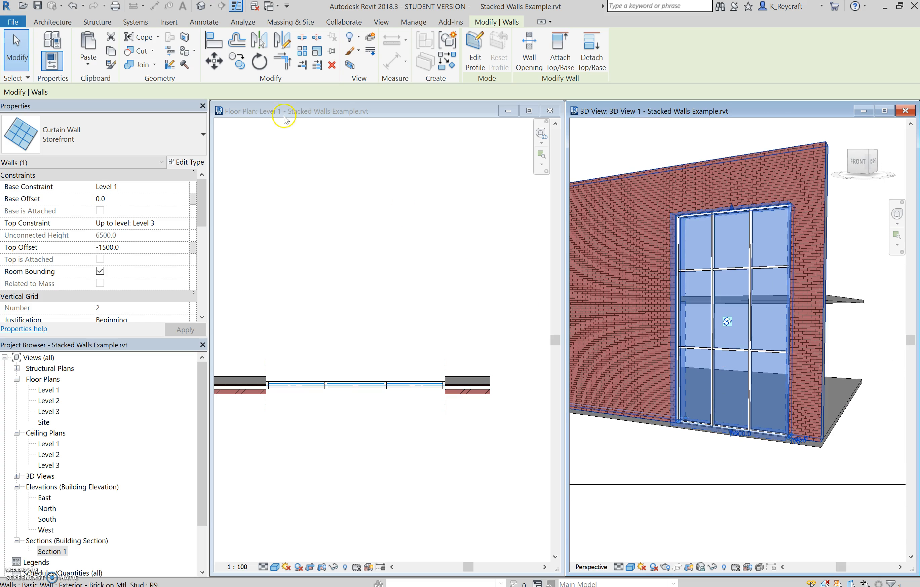
click(35, 189)
click(118, 195)
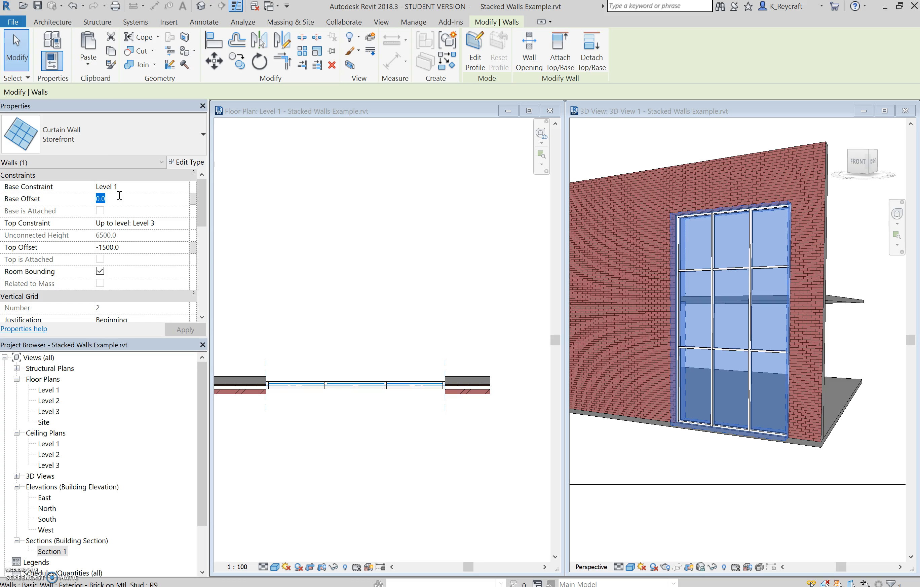
text(15)
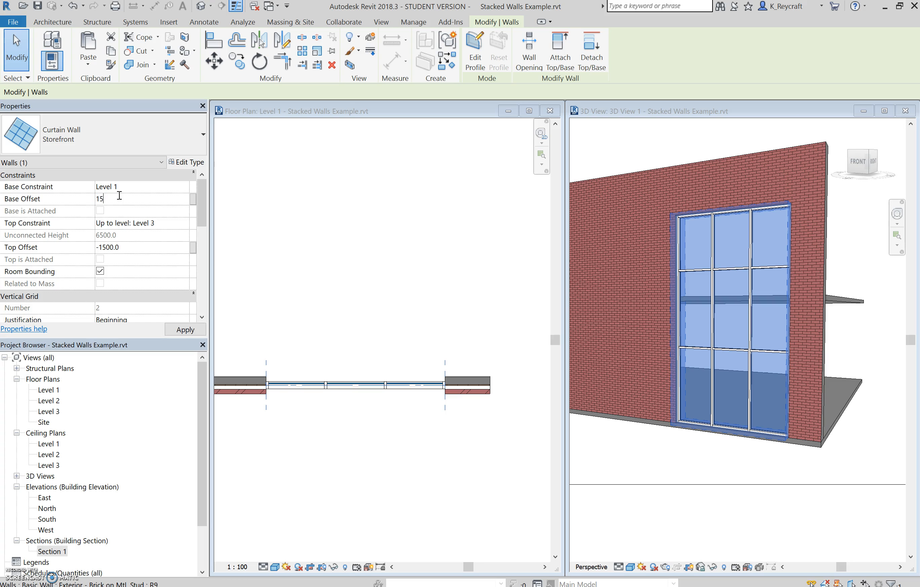
key(Return)
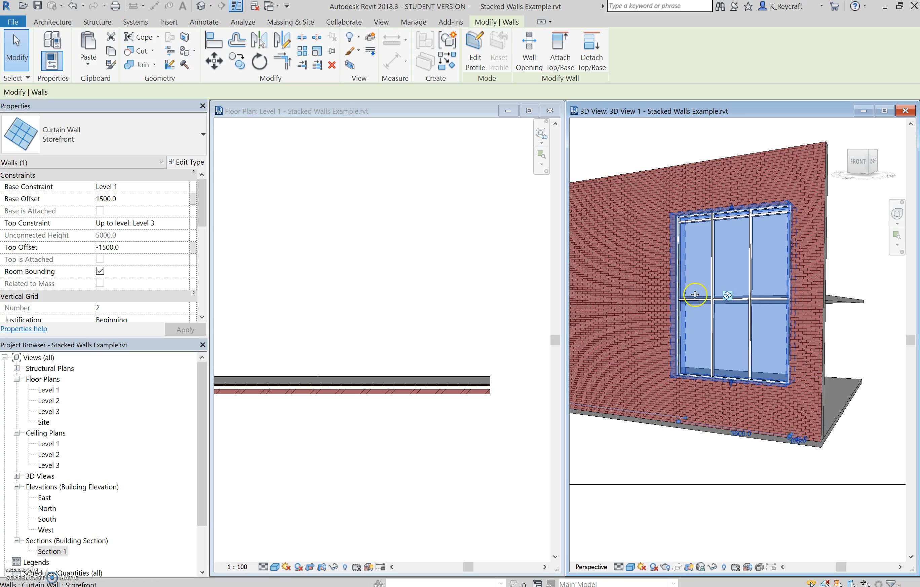
Examine the curtain wall's mullions, its opening in the brick wall and the floor slab behind it in the 3D view.
scroll(719, 218, up, 4)
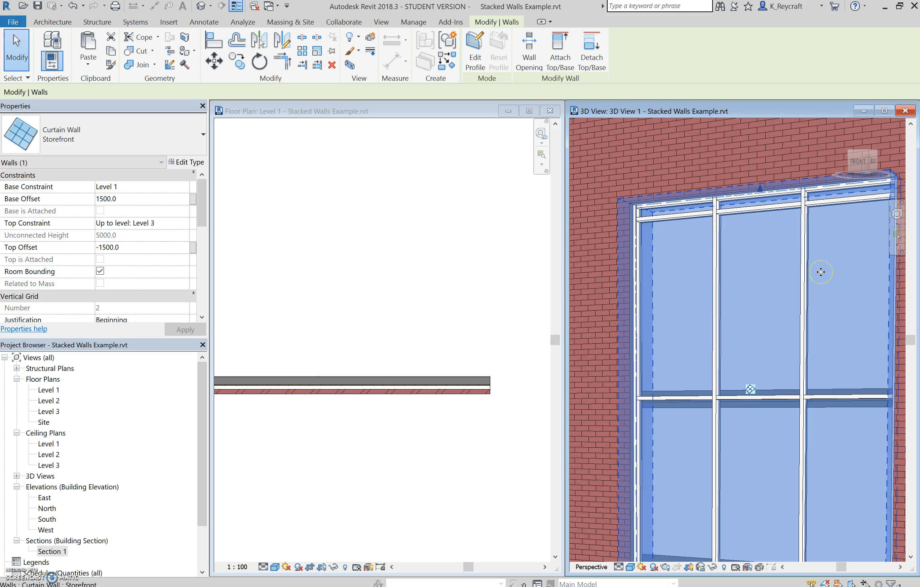
scroll(771, 302, down, 4)
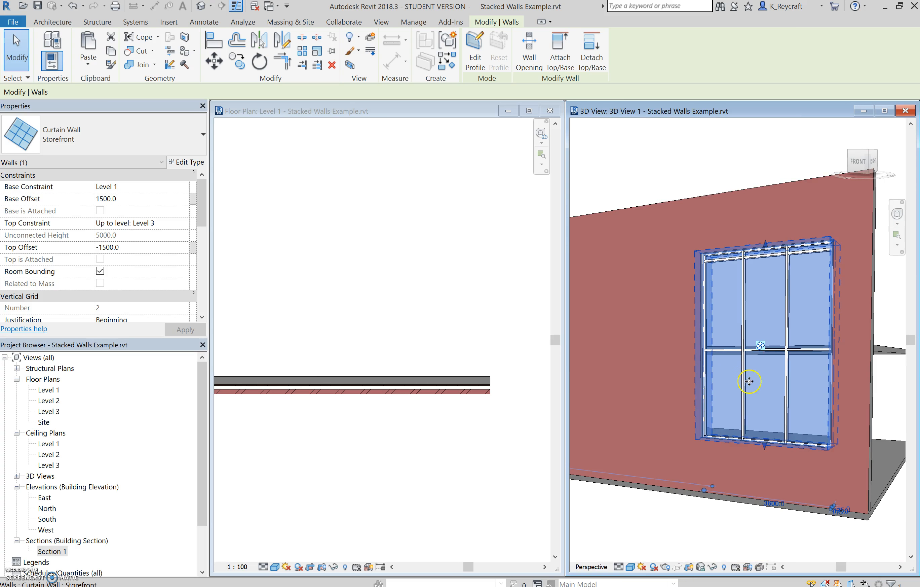
click(673, 530)
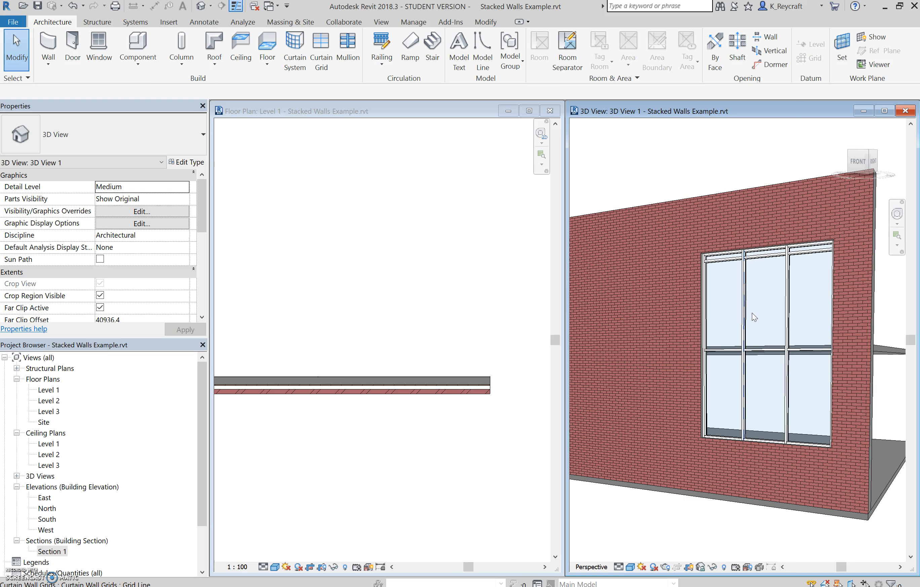
shift+middle_drag(805, 374, 796, 388)
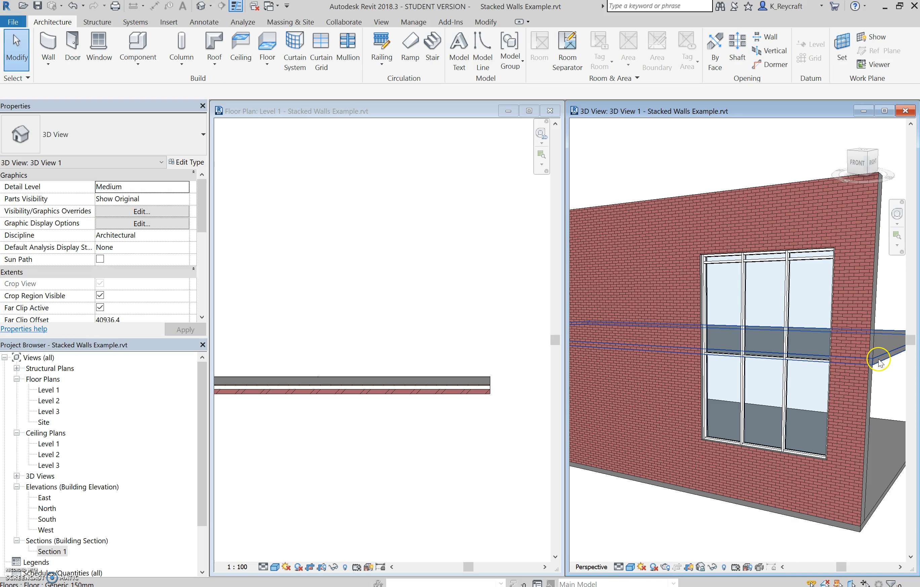
scroll(735, 356, up, 5)
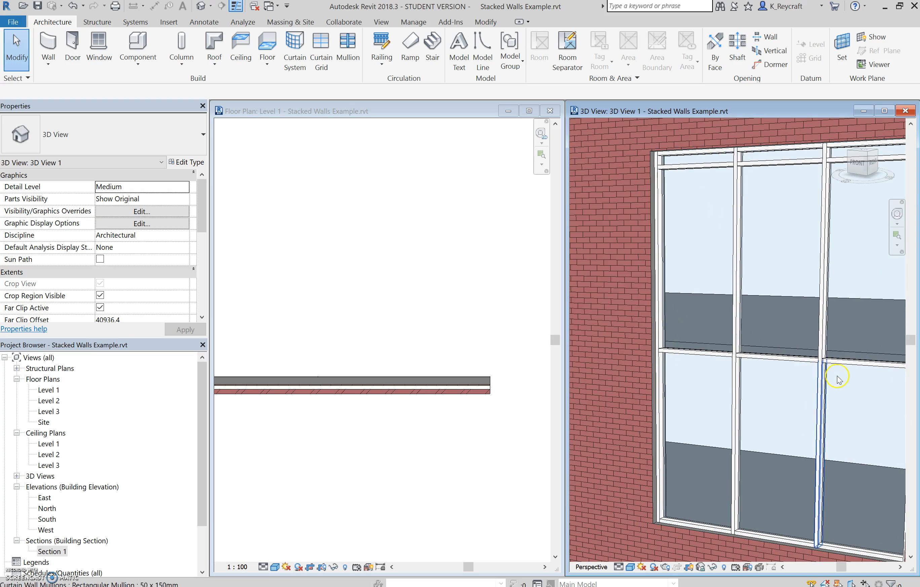
scroll(748, 384, down, 4)
scroll(748, 385, down, 4)
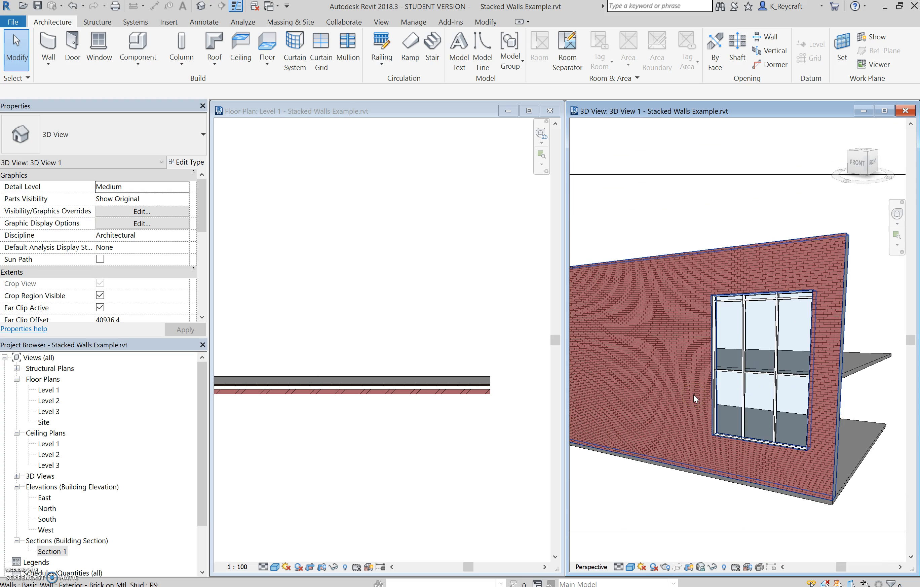
scroll(714, 407, down, 4)
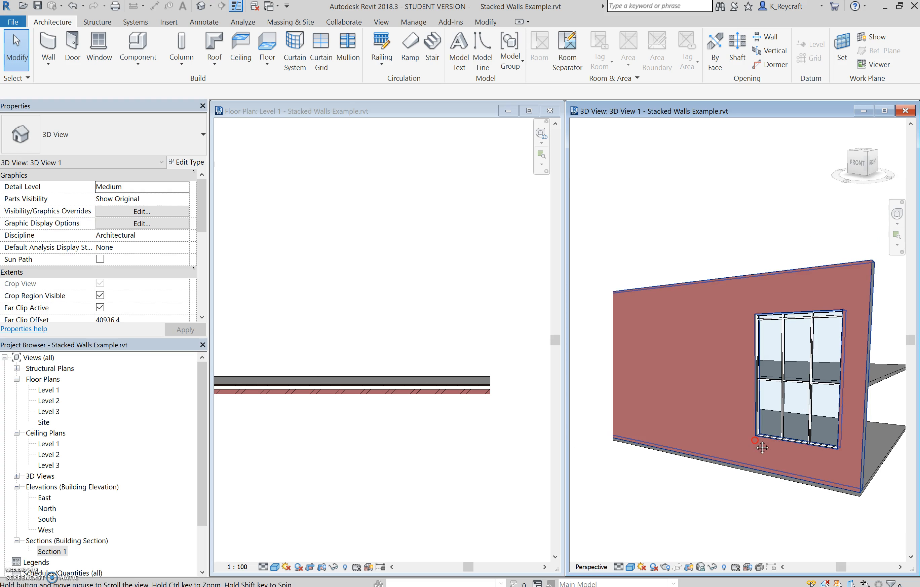
Lower the curtain wall's bottom edge in the 3D view to a base offset of about 608.
click(450, 419)
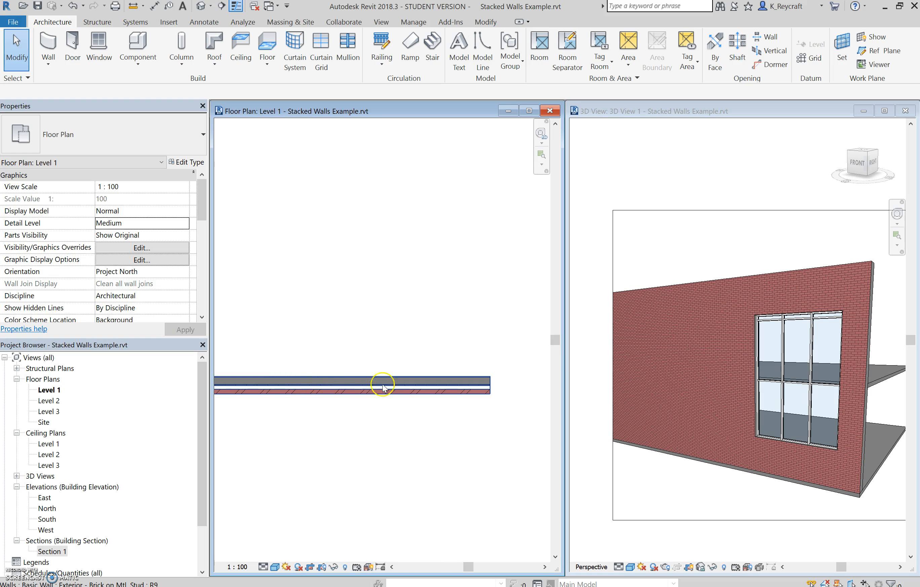
click(810, 435)
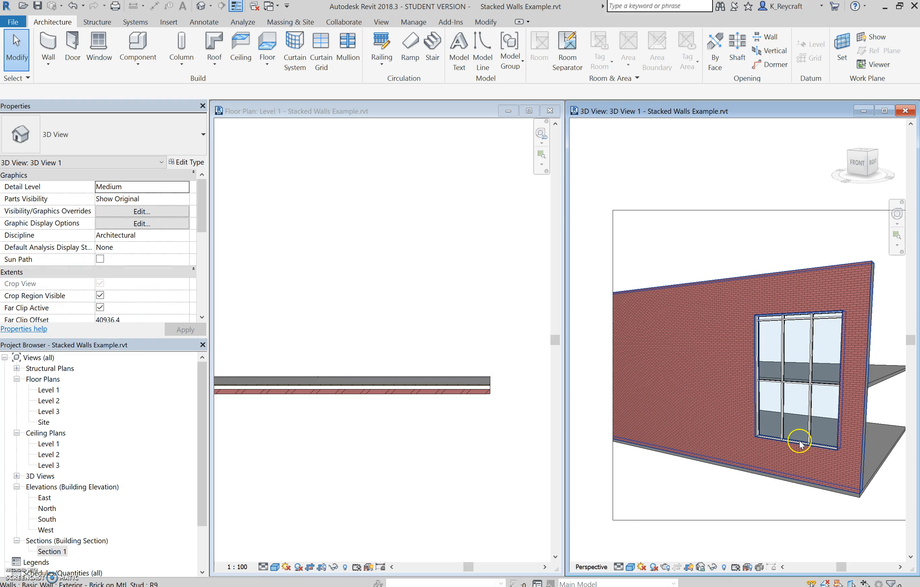
click(798, 444)
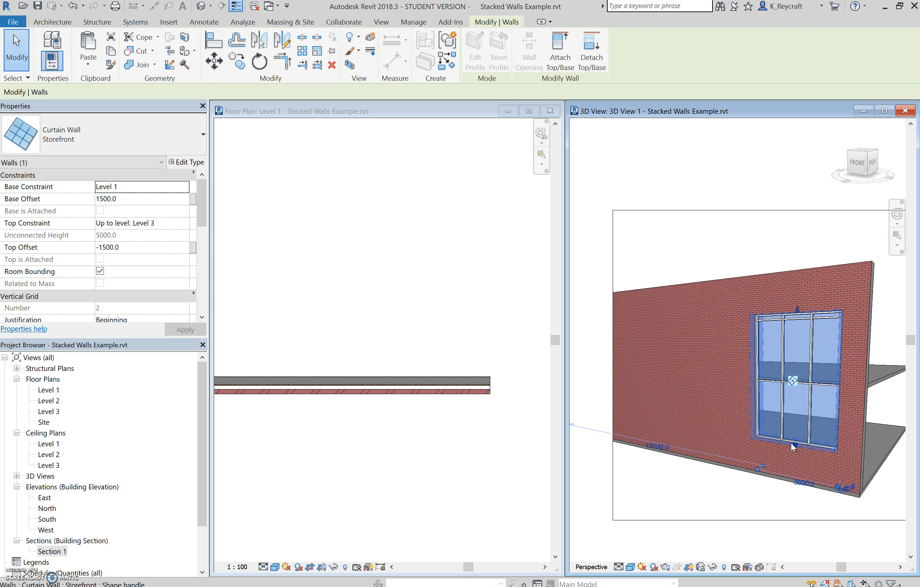
drag(795, 447, 791, 464)
scroll(368, 398, up, 2)
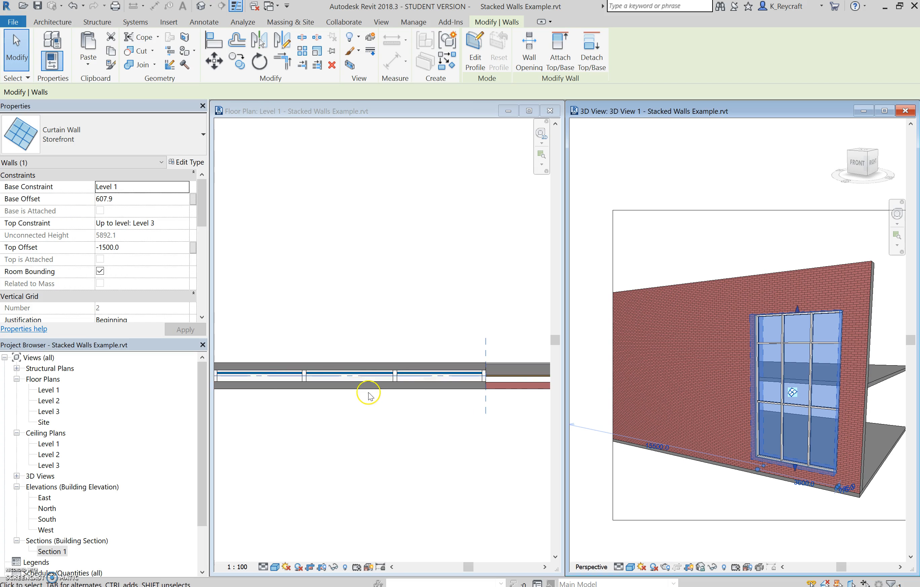
click(457, 262)
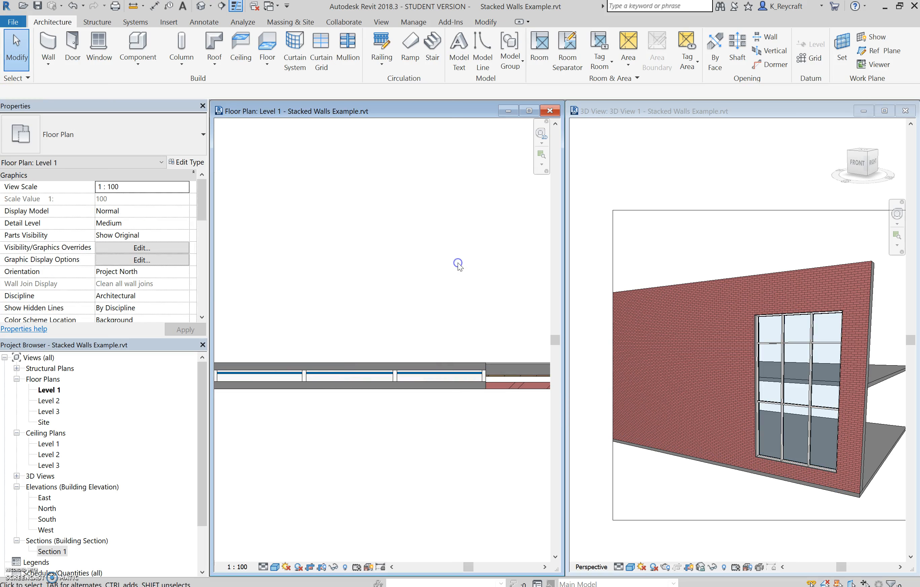
Flip the curtain wall's orientation in the Level 1 floor plan so its glazing faces the opposite side, and deselect it.
scroll(416, 369, down, 2)
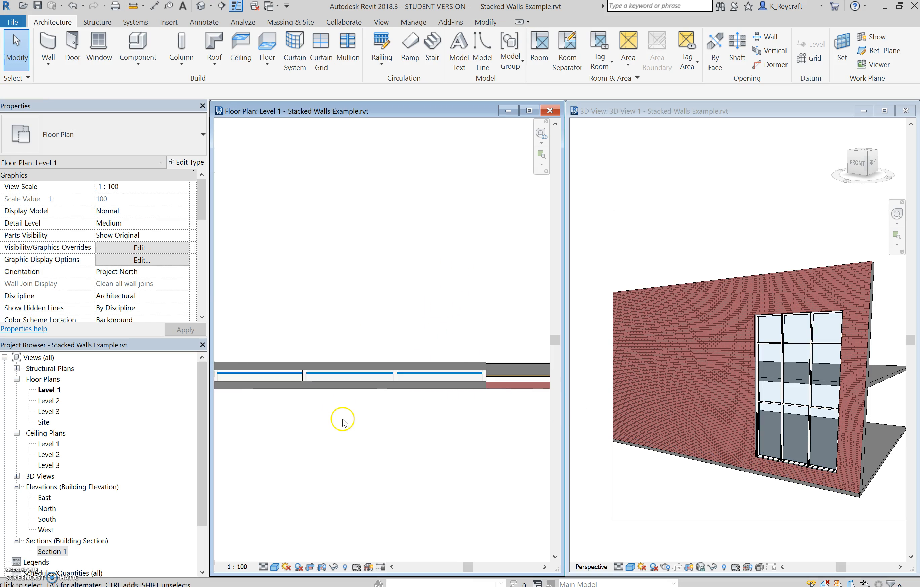
scroll(412, 418, up, 2)
middle_drag(429, 422, 484, 434)
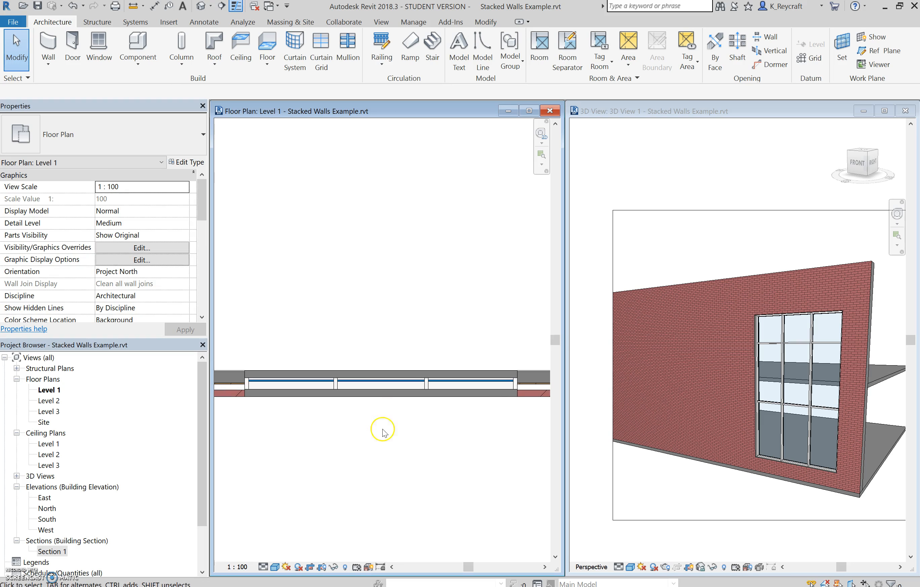
scroll(380, 410, up, 2)
middle_drag(380, 410, 258, 422)
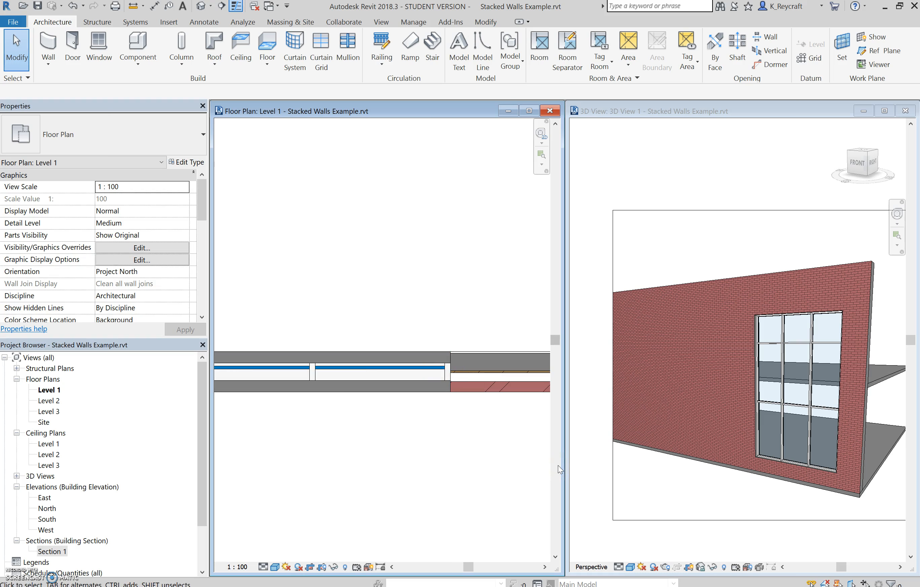
scroll(426, 432, down, 2)
middle_drag(522, 425, 644, 429)
right_click(449, 404)
click(450, 404)
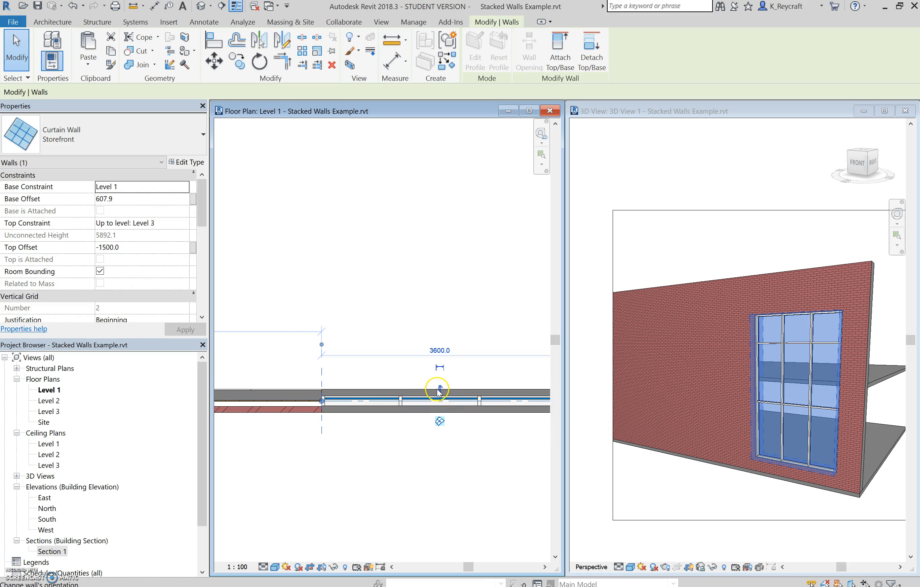
click(440, 390)
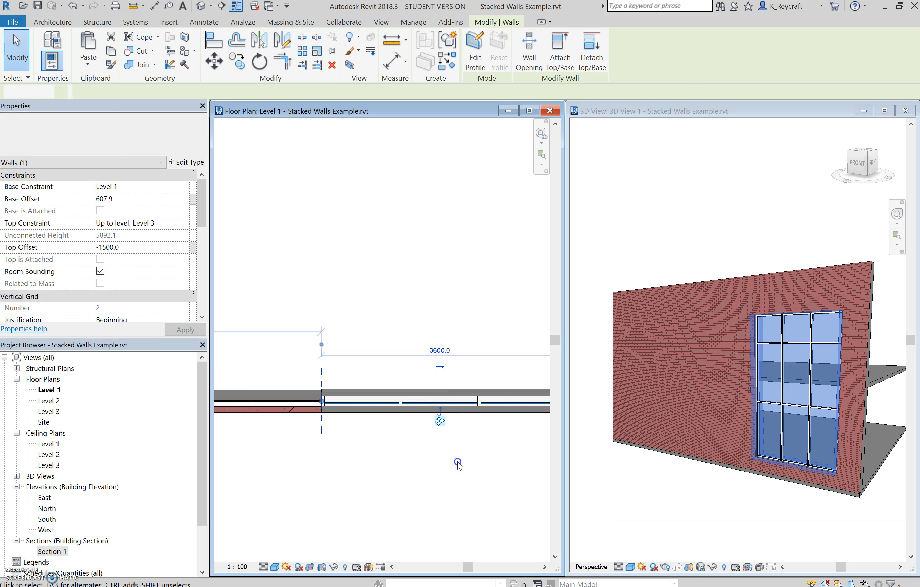
click(457, 462)
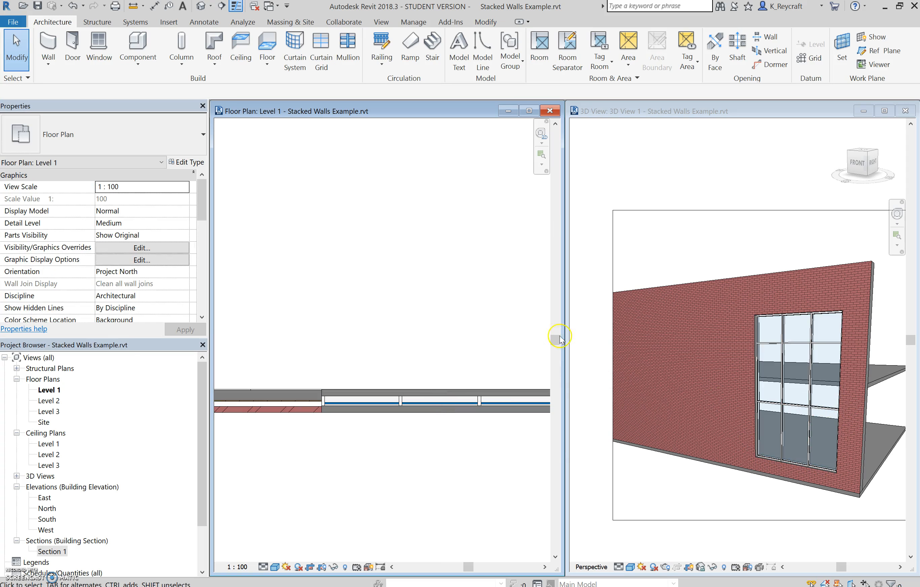